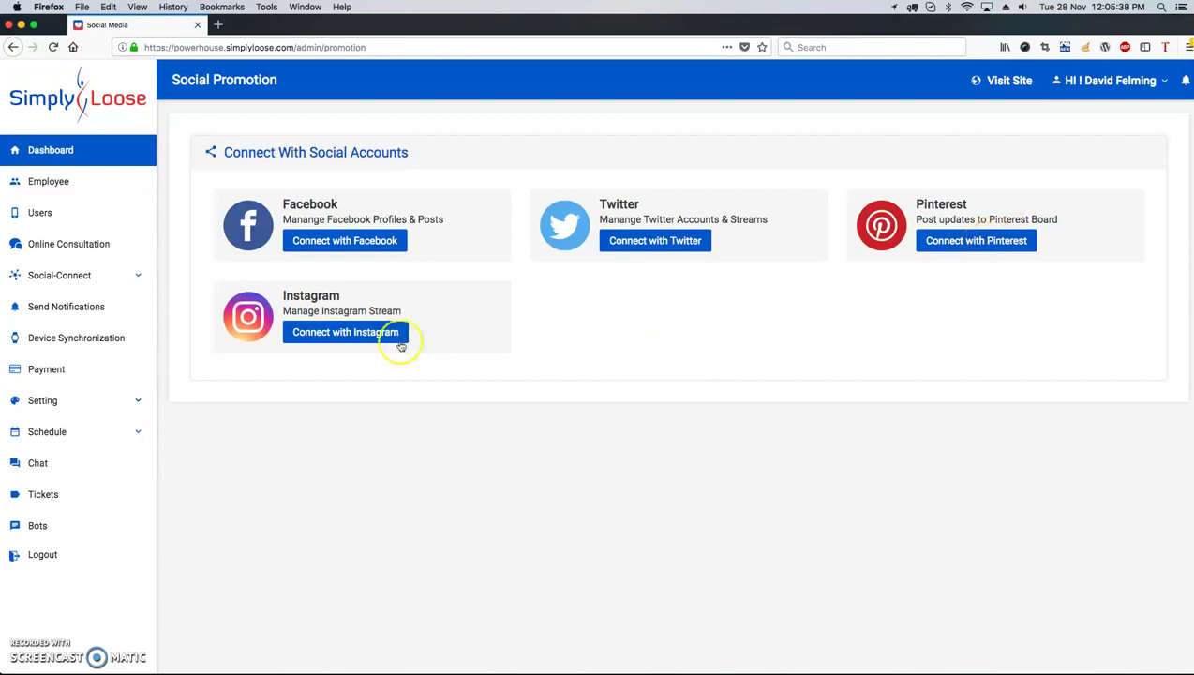
Step: Open the Facebook connection page and start the Facebook login for Simplyloose
{"action": "left_click", "coordinate": [344, 242]}
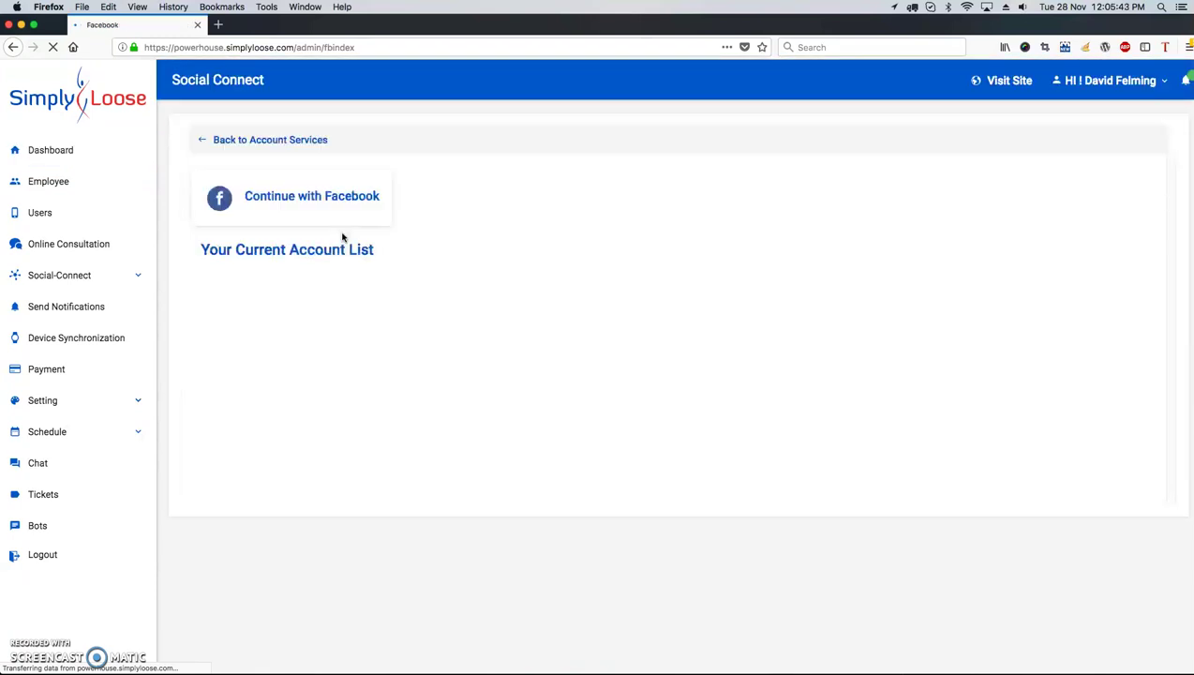
{"action": "left_click", "coordinate": [299, 201]}
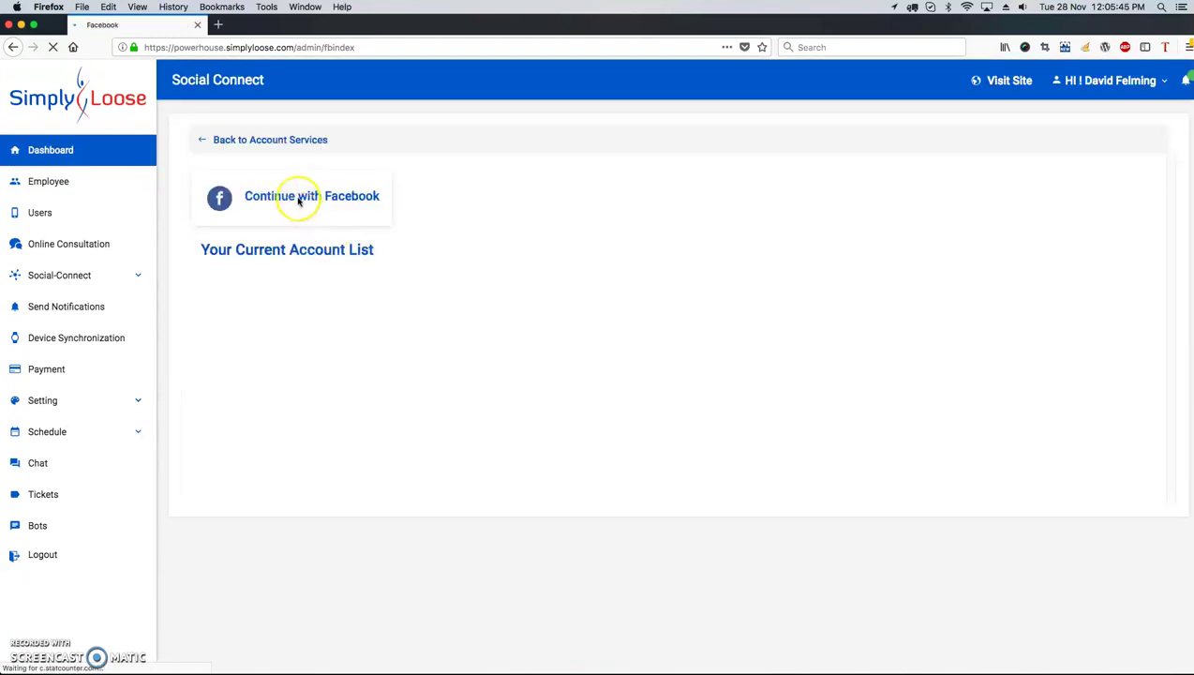
{"action": "left_click", "coordinate": [296, 201]}
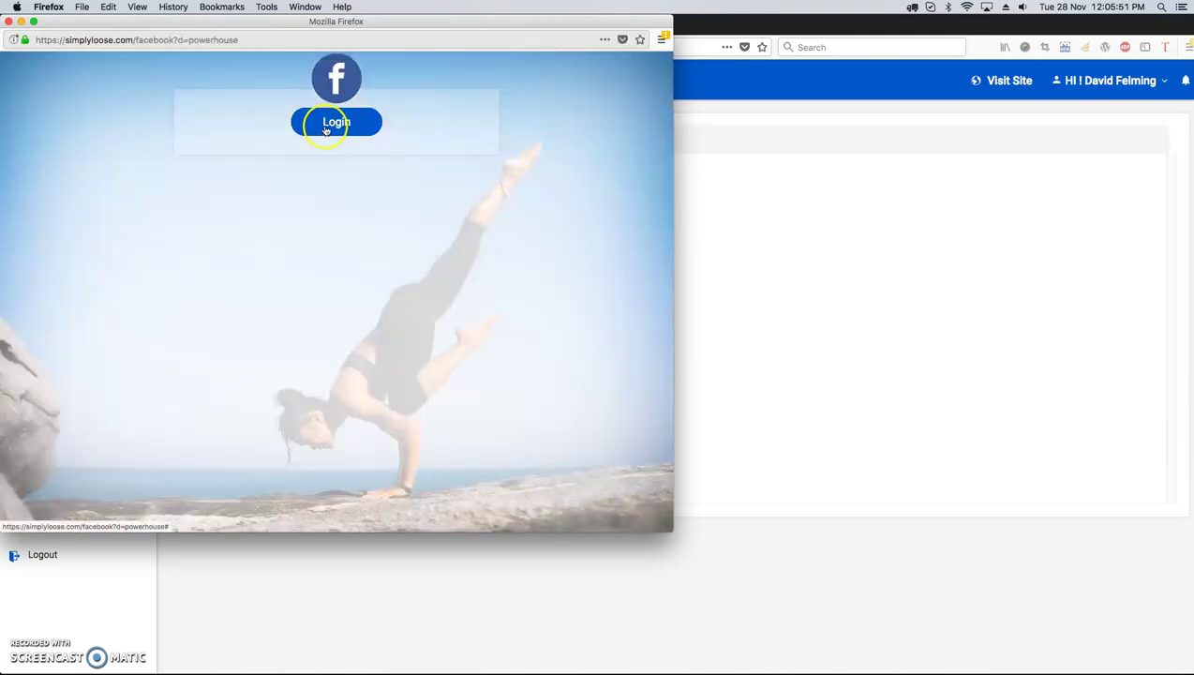
{"action": "left_click", "coordinate": [325, 128]}
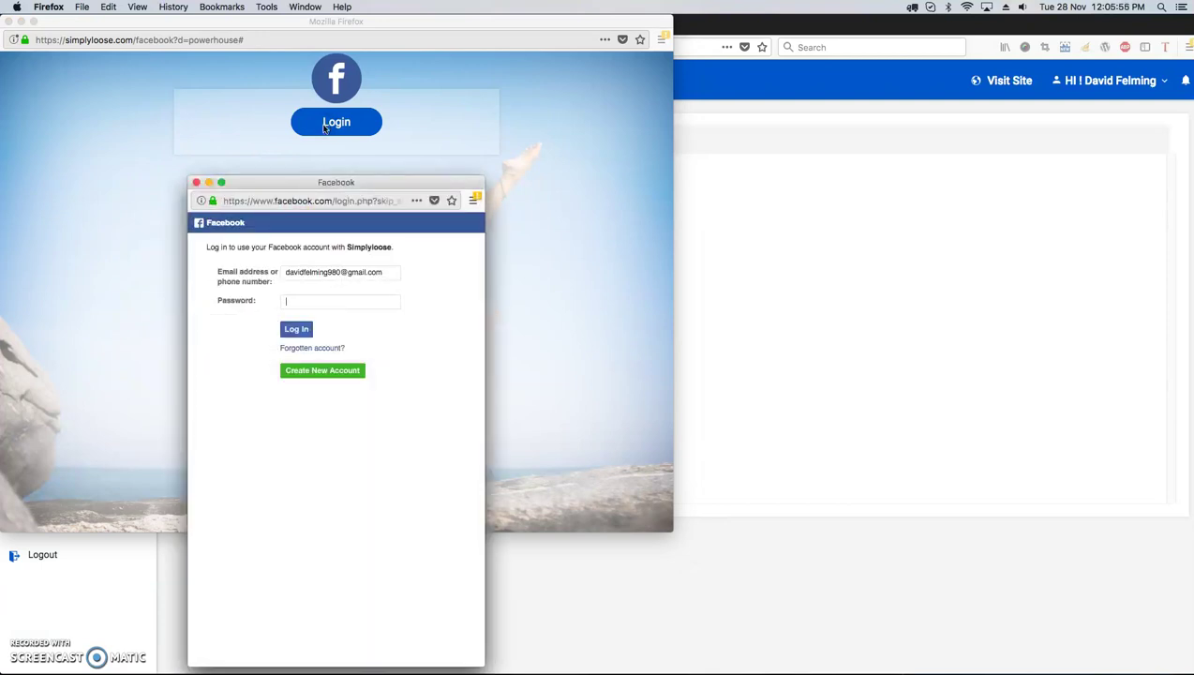
Step: Log in to Facebook with the account's e-mail and password and close the leftover login window
{"action": "left_click", "coordinate": [390, 272]}
{"action": "left_click", "coordinate": [382, 278]}
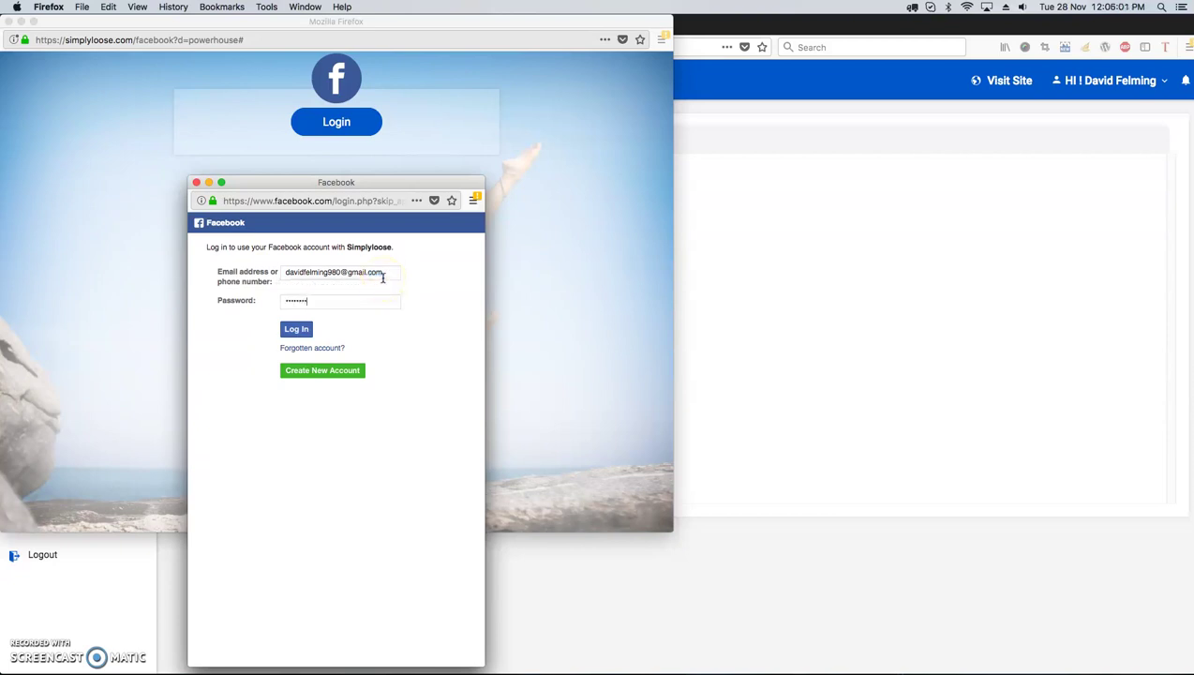
{"action": "key", "text": "Return"}
{"action": "left_click", "coordinate": [372, 325]}
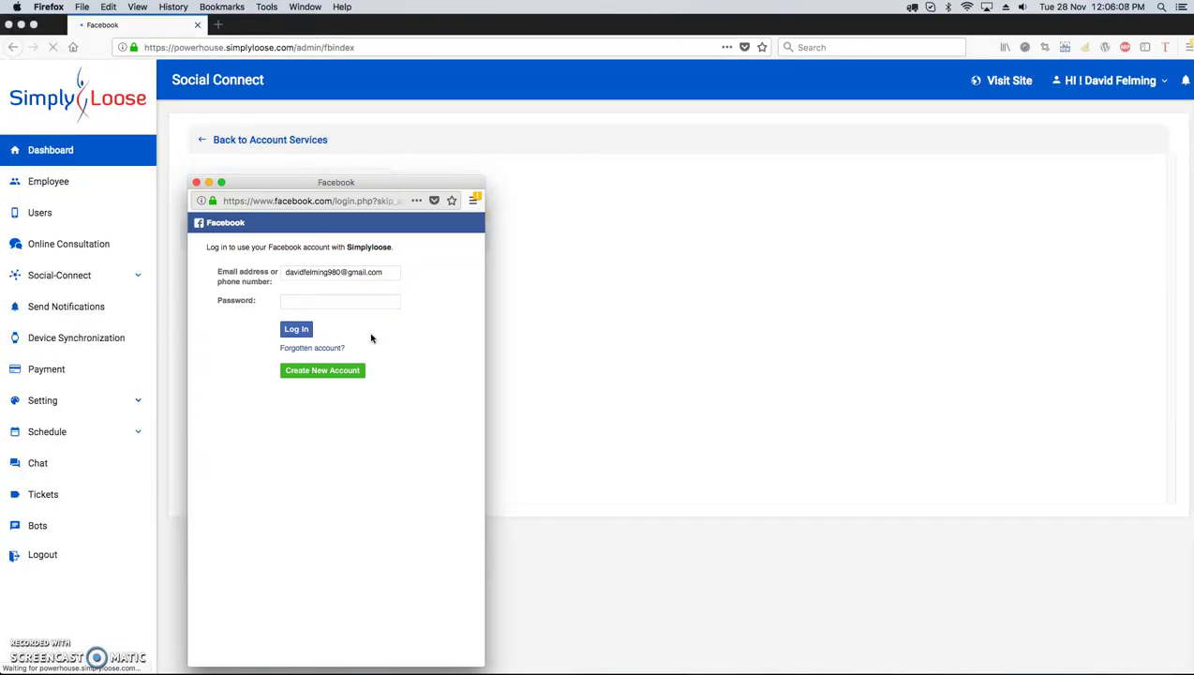
{"action": "left_click", "coordinate": [357, 352]}
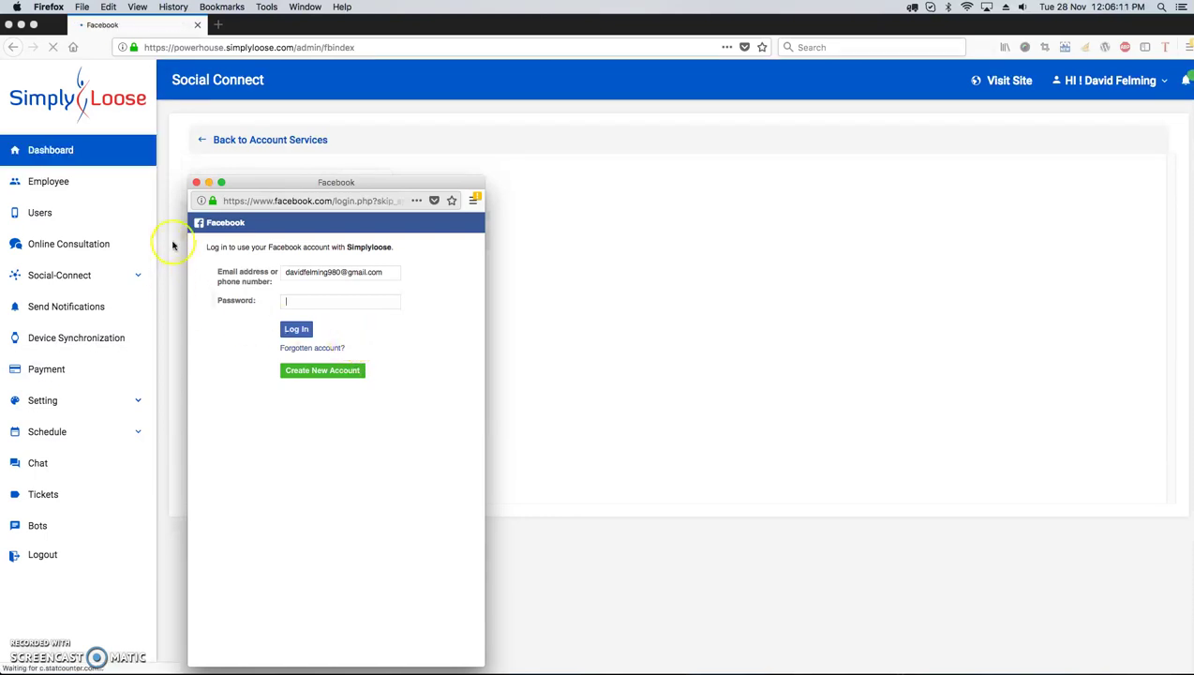
{"action": "left_click", "coordinate": [194, 182]}
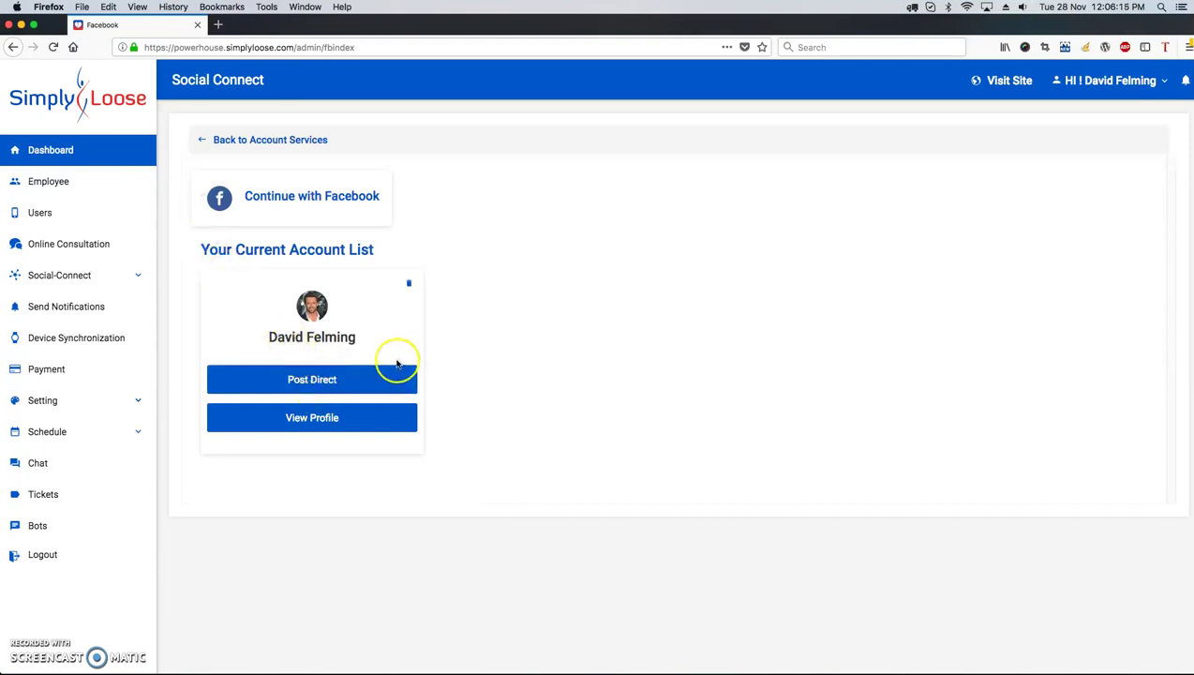
Step: Return to the account services and start the login for connecting a Twitter account
{"action": "left_click", "coordinate": [251, 142]}
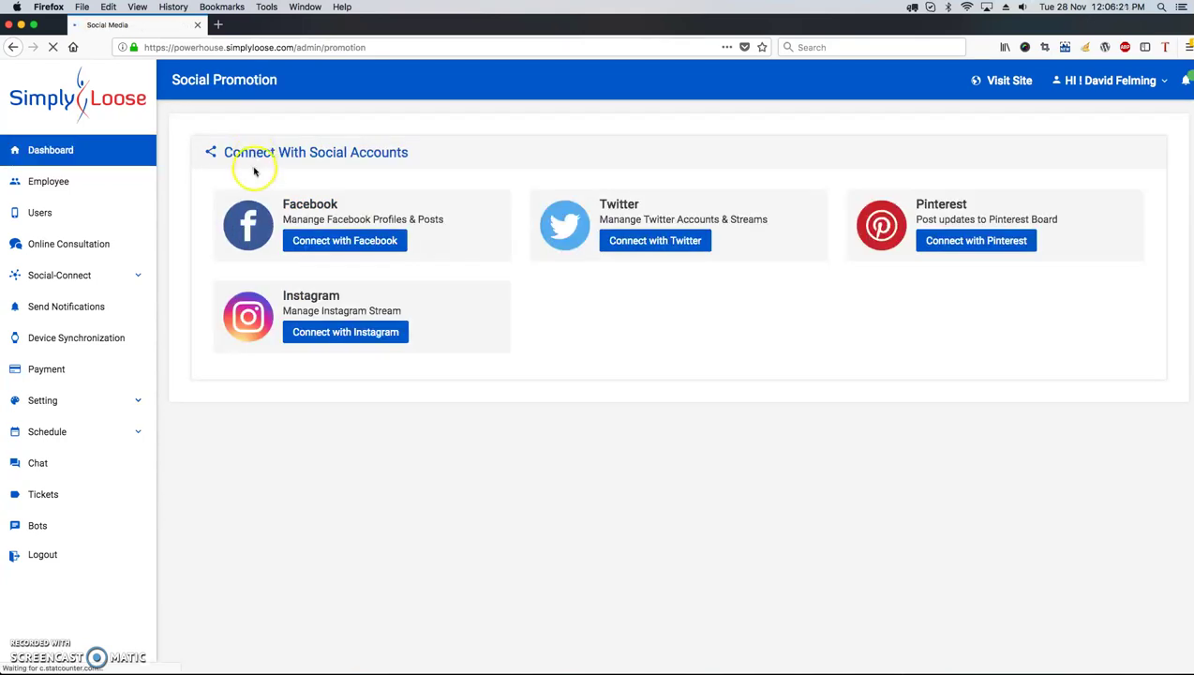
{"action": "left_click", "coordinate": [626, 243]}
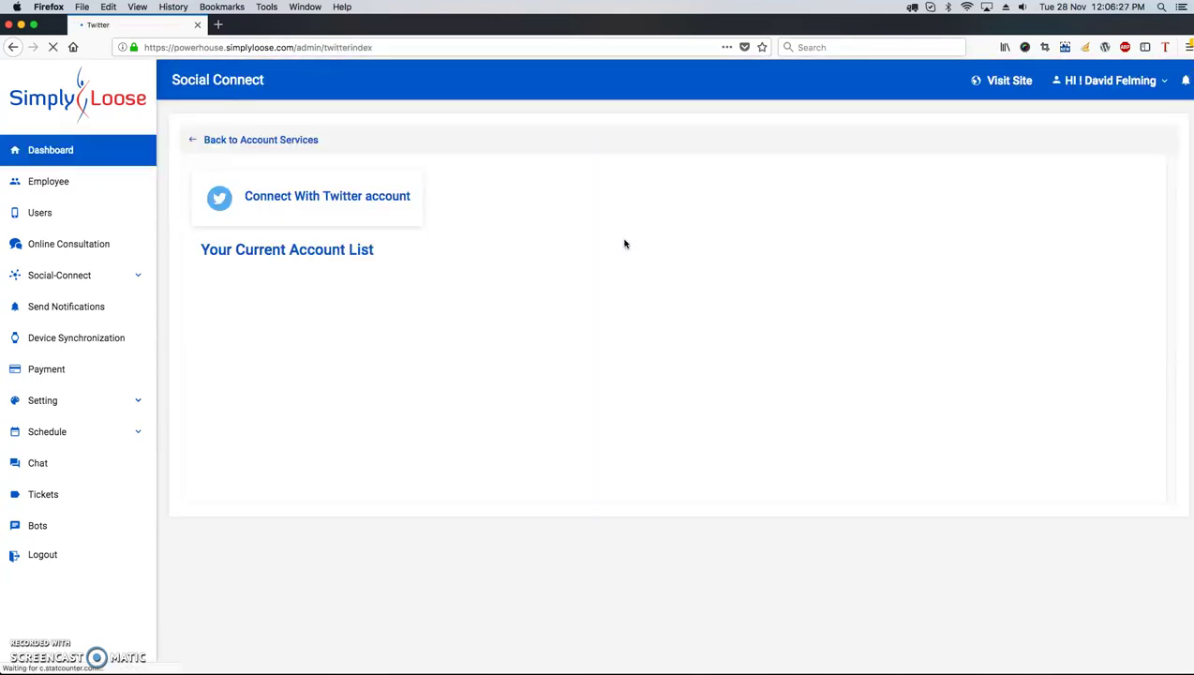
{"action": "double_click", "coordinate": [314, 203]}
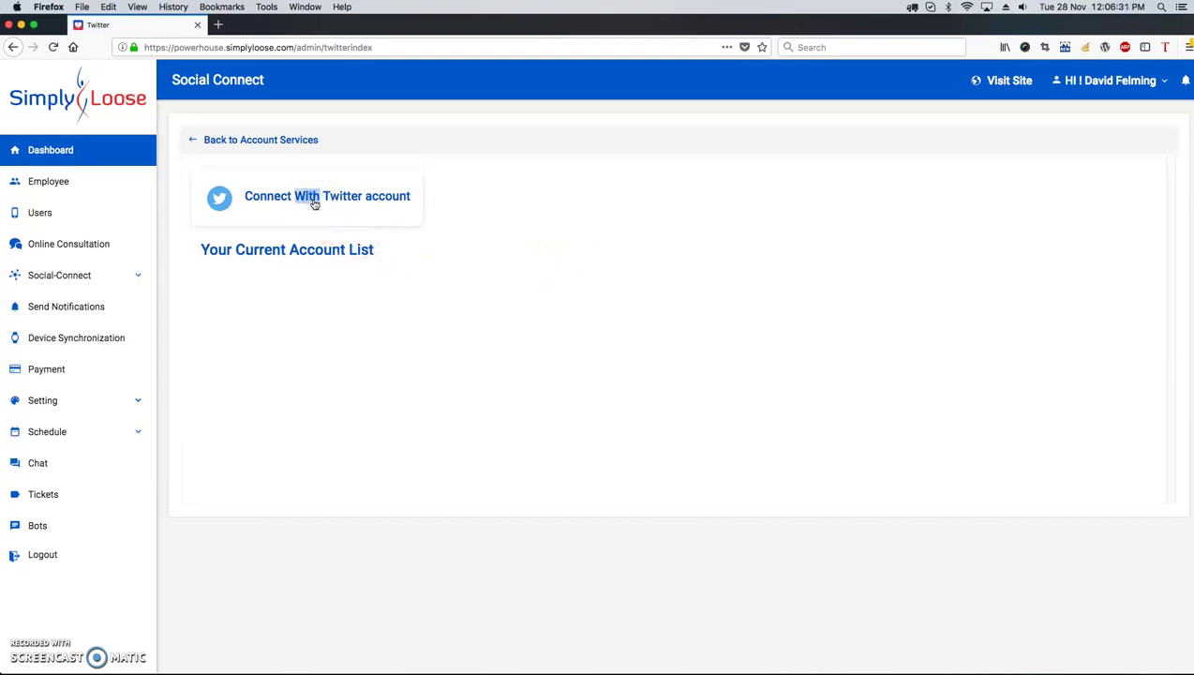
{"action": "left_click", "coordinate": [314, 203]}
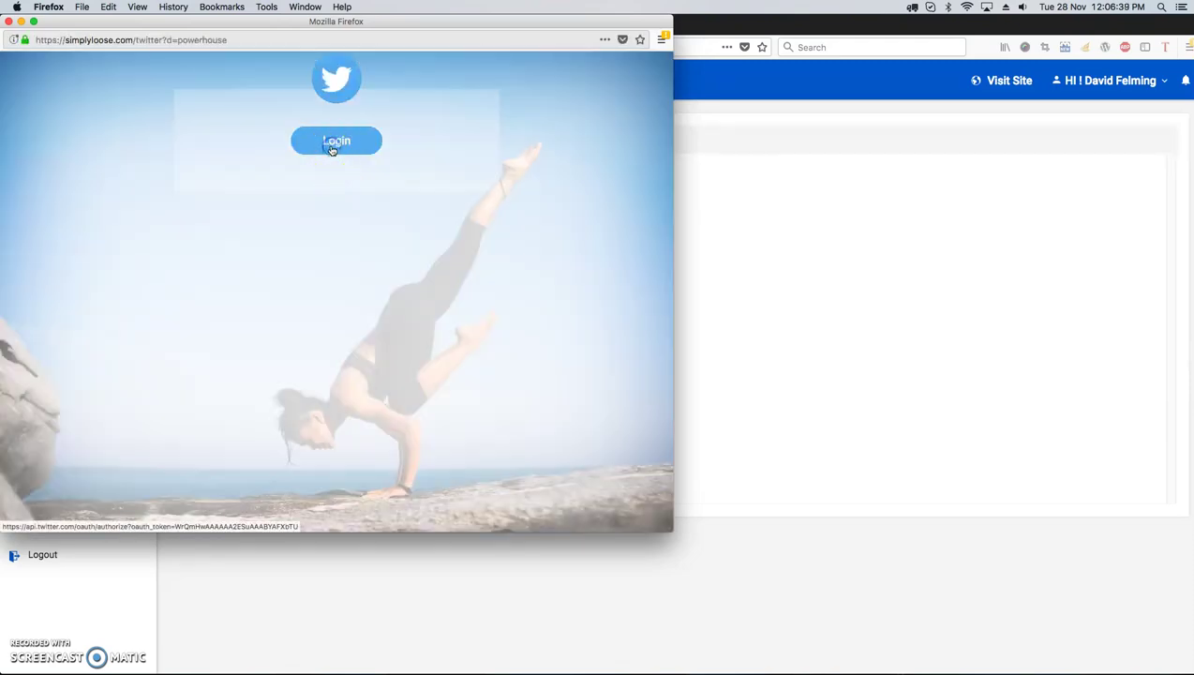
{"action": "left_click", "coordinate": [332, 150]}
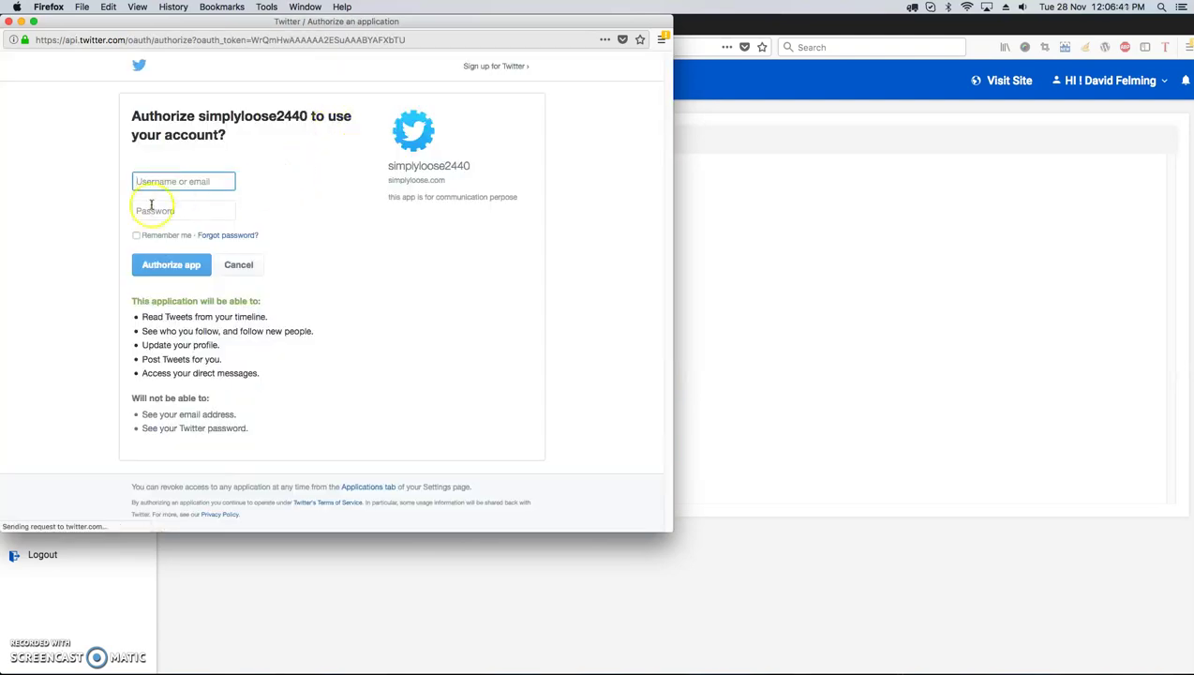
Step: Authorize simplyloose2440 to use the Twitter account by entering the account's e-mail and password
{"action": "left_click", "coordinate": [155, 185]}
{"action": "type", "text": "df"}
{"action": "key", "text": "Down"}
{"action": "key", "text": "Return"}
{"action": "key", "text": "Tab"}
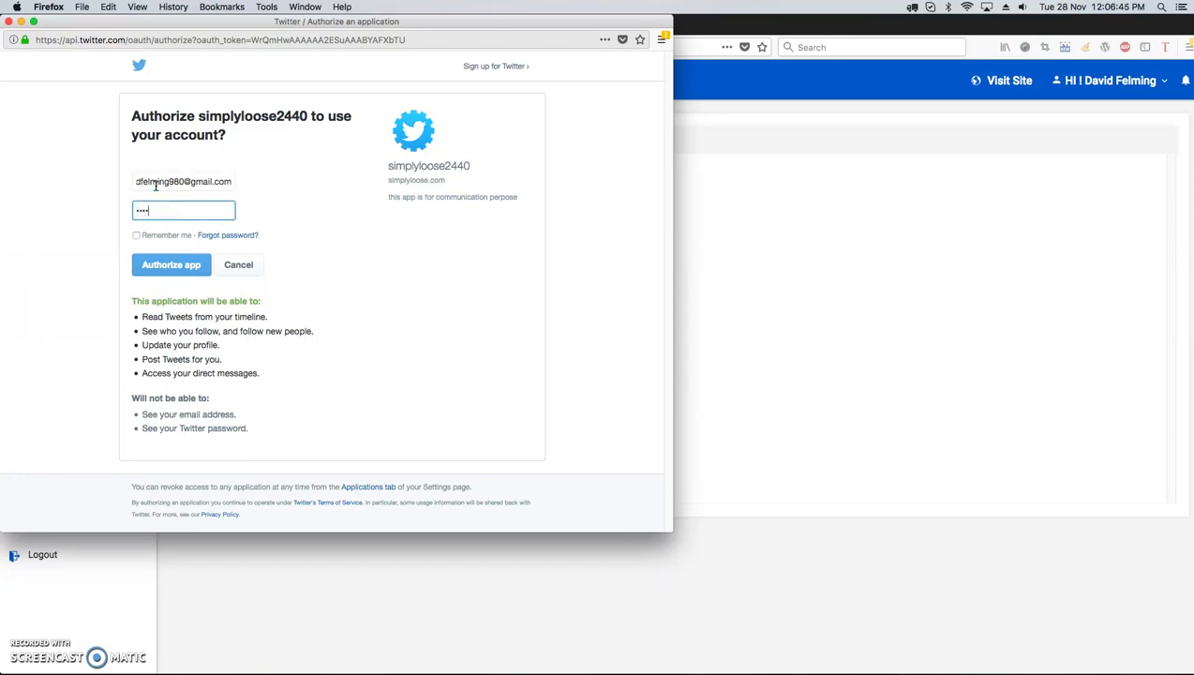
{"action": "key", "text": "Return"}
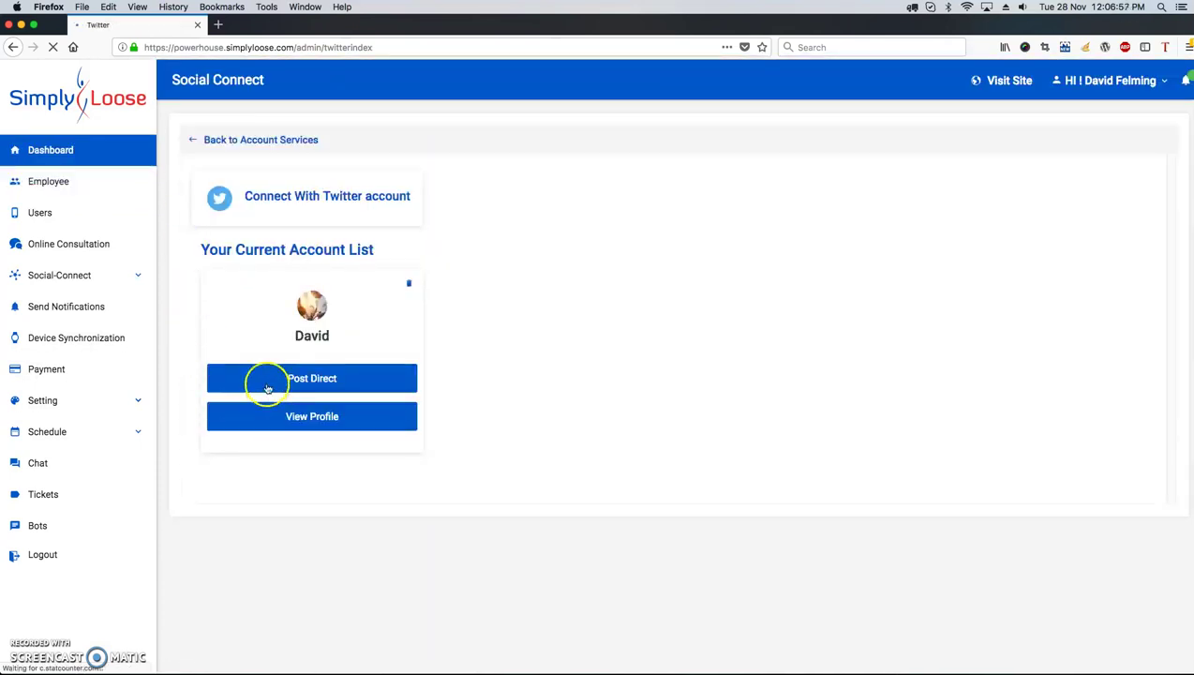
Step: Return to the account services and start the login for connecting a Pinterest account
{"action": "left_click", "coordinate": [259, 142]}
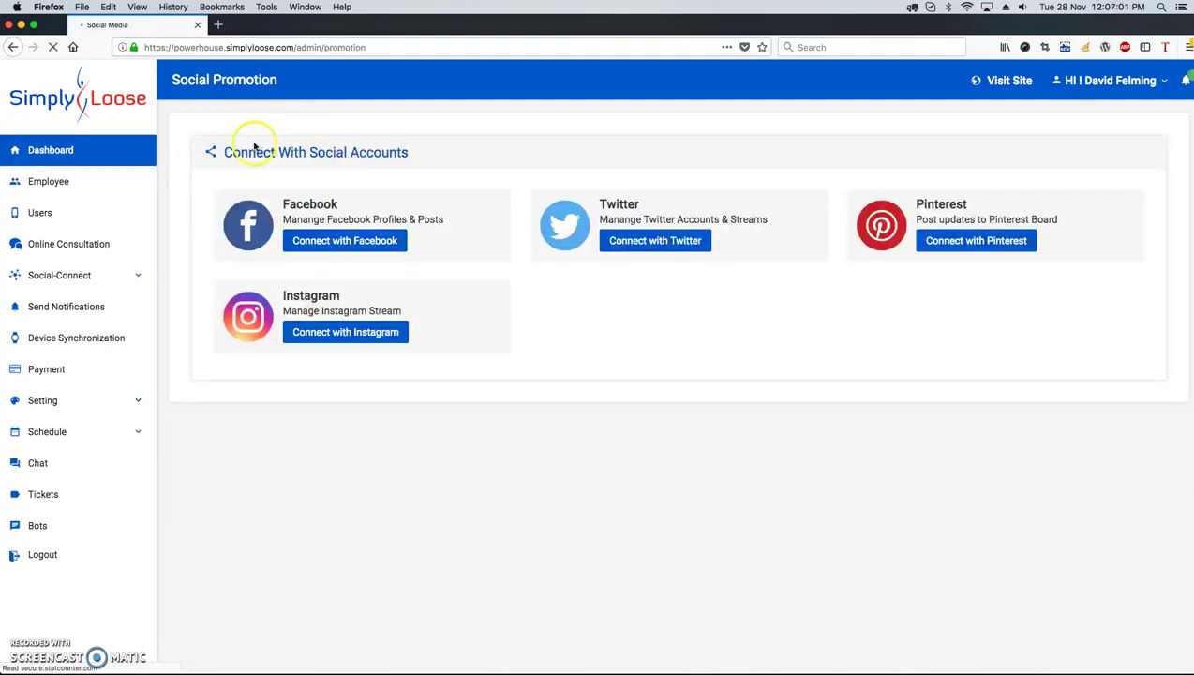
{"action": "left_click", "coordinate": [966, 242]}
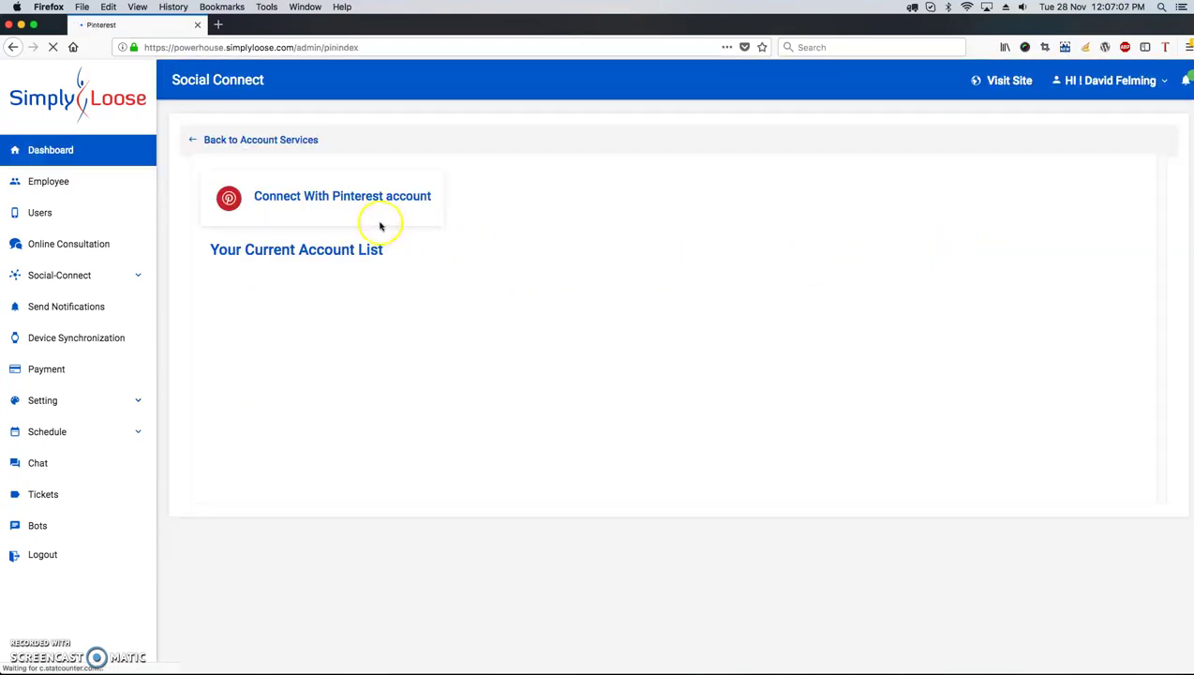
{"action": "double_click", "coordinate": [338, 198]}
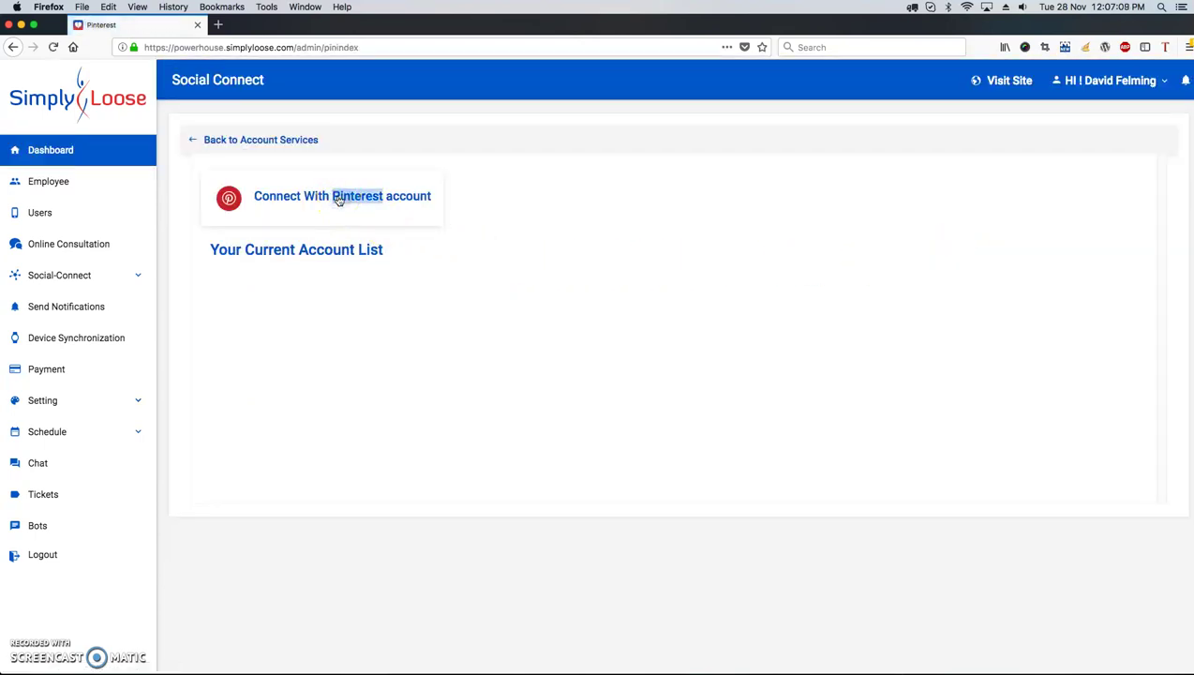
{"action": "left_click", "coordinate": [338, 198]}
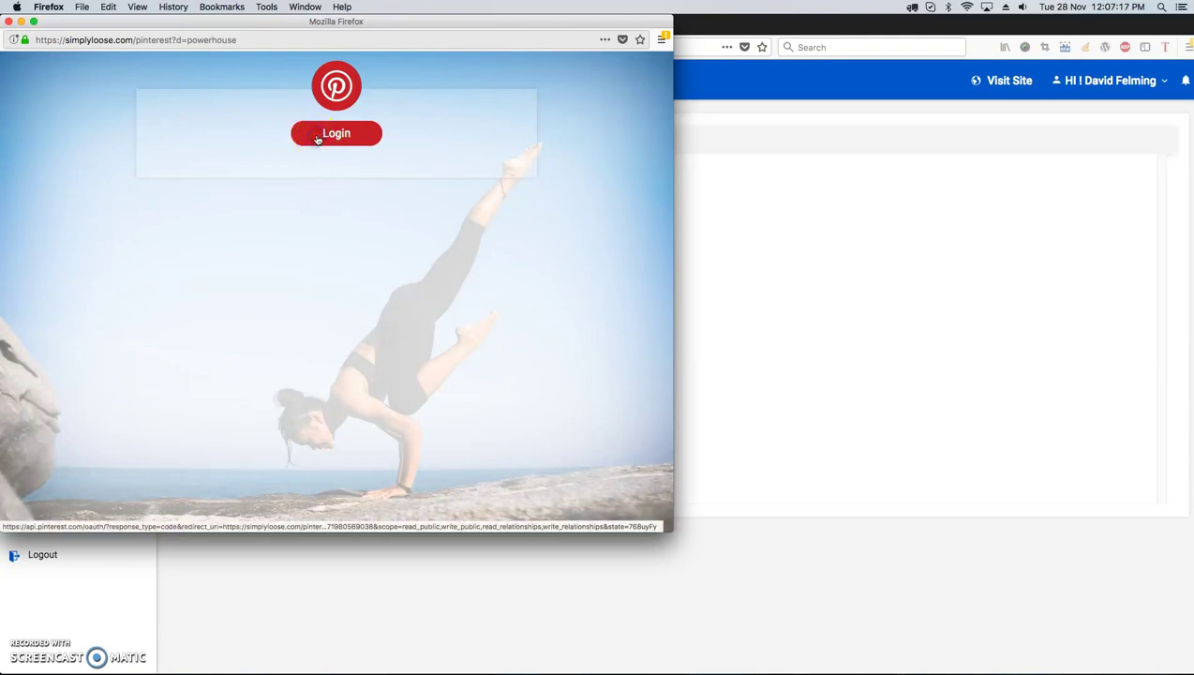
{"action": "left_click", "coordinate": [318, 136]}
Step: Log in to Pinterest through the existing Facebook account and grant Simplyloose the requested permissions
{"action": "left_click", "coordinate": [295, 271]}
{"action": "left_click", "coordinate": [309, 319]}
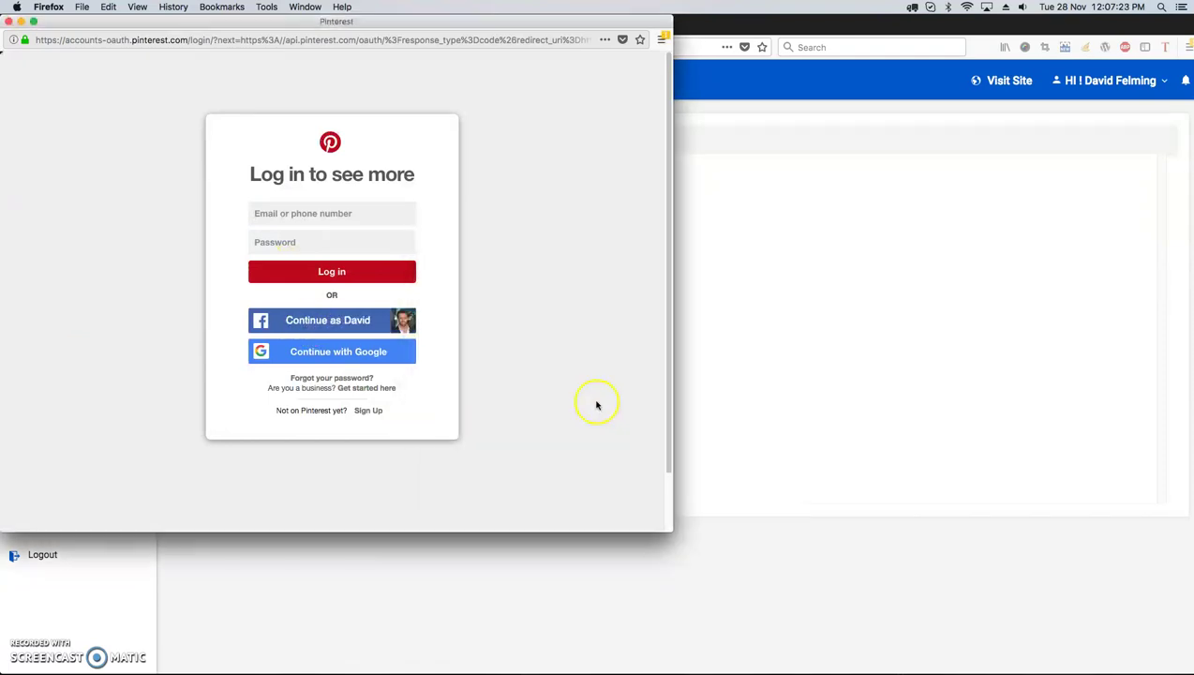
{"action": "left_click", "coordinate": [313, 325]}
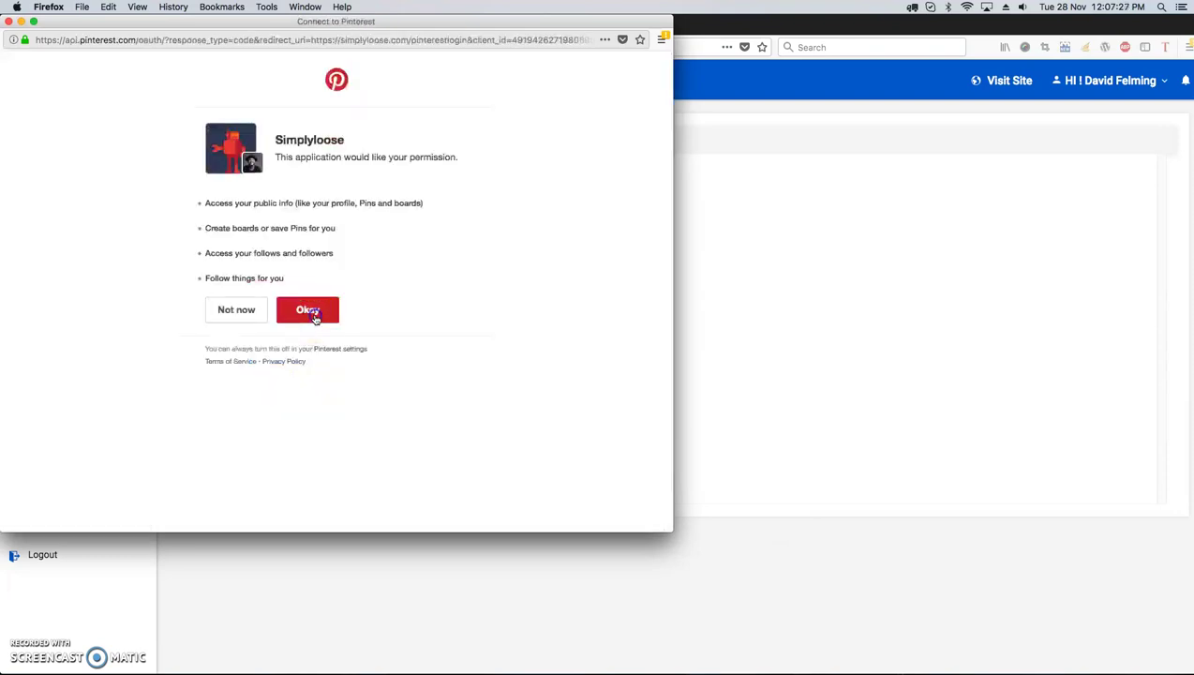
{"action": "left_click", "coordinate": [309, 310]}
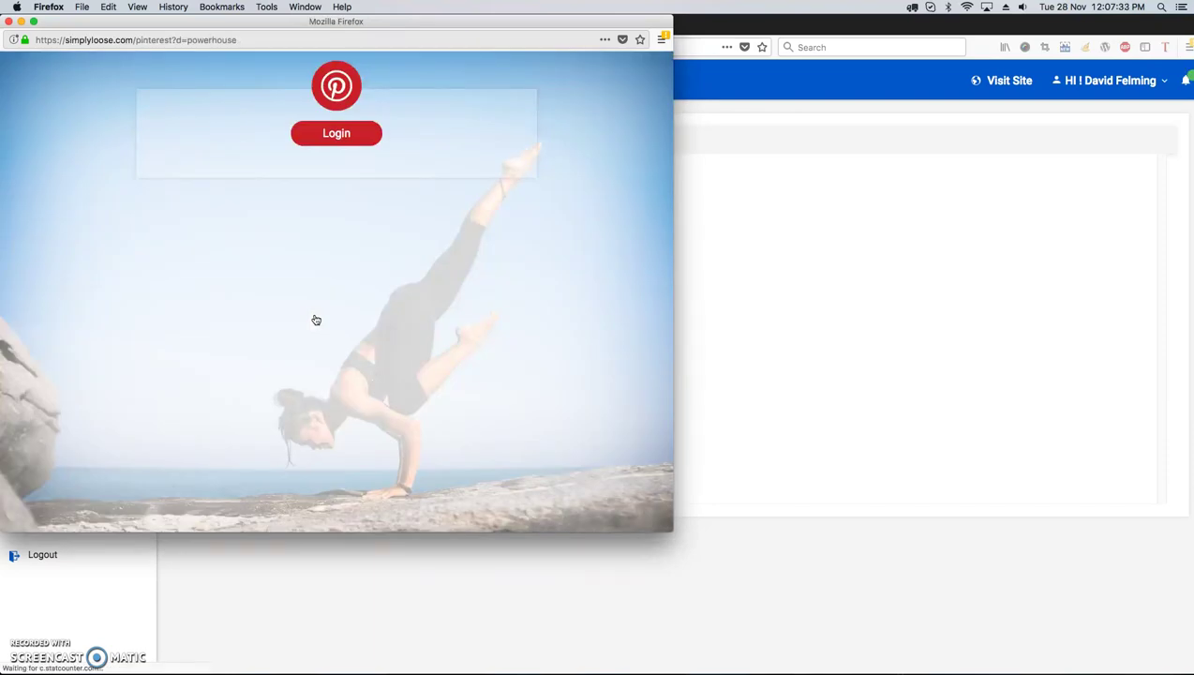
Step: Move the leftover Pinterest login window away from the connected account list and close it
{"action": "left_click", "coordinate": [316, 316]}
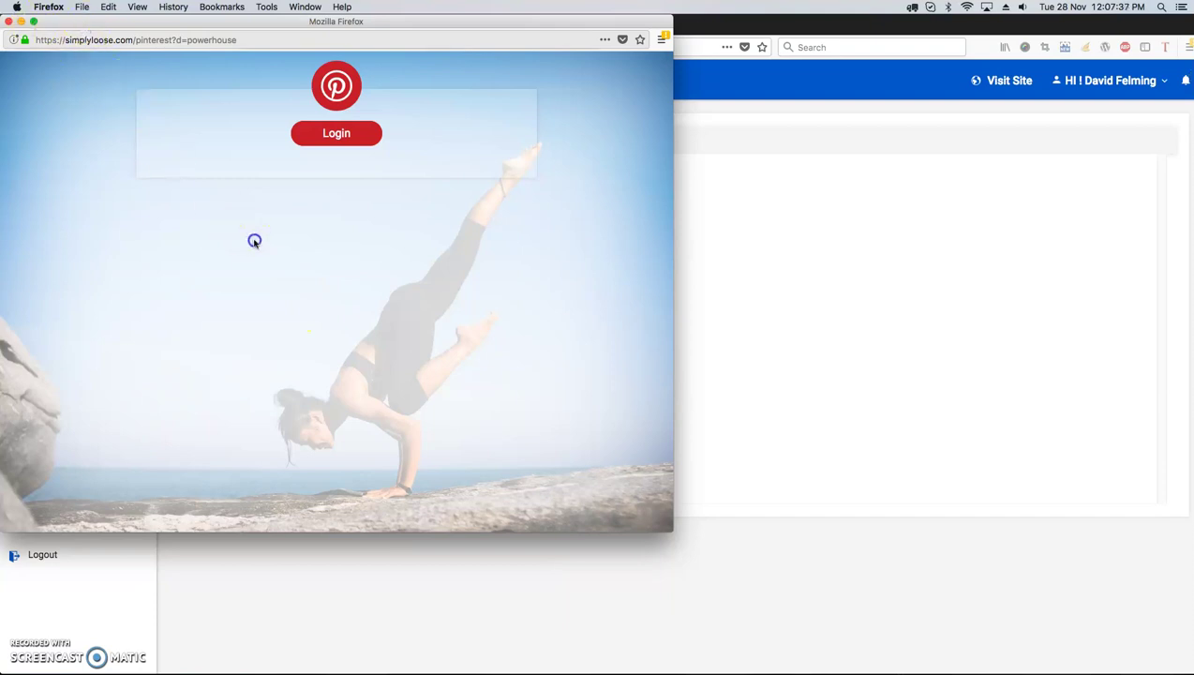
{"action": "left_click_drag", "start_coordinate": [140, 21], "coordinate": [455, 284]}
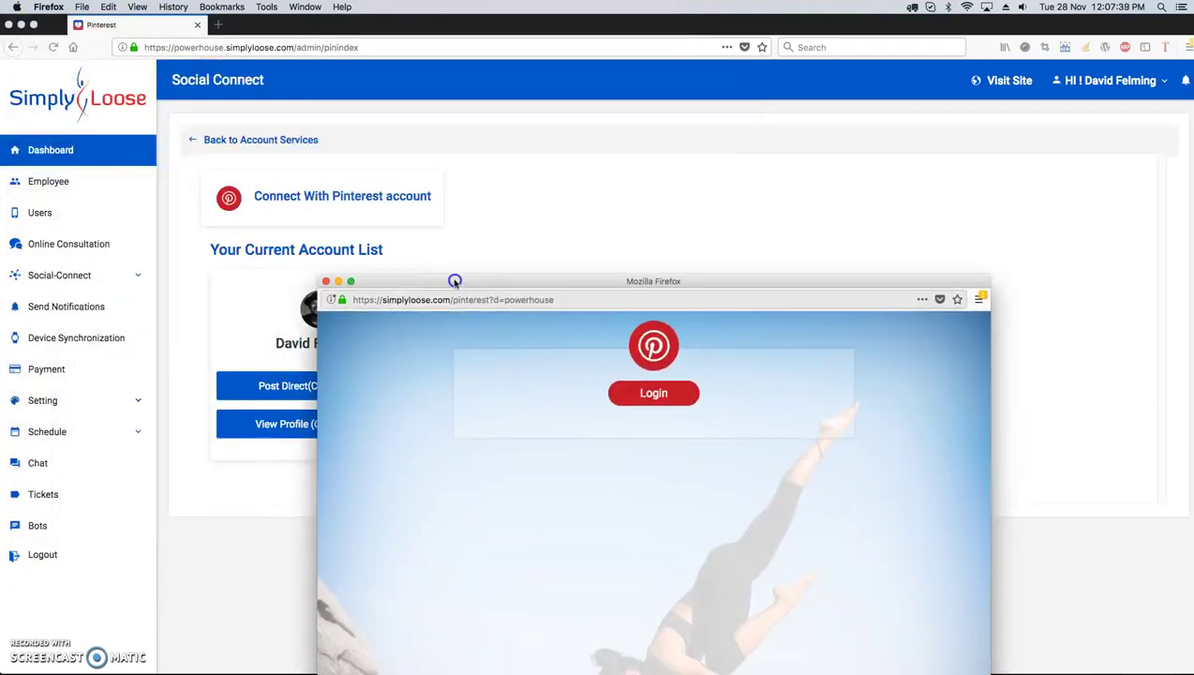
{"action": "left_click", "coordinate": [329, 292]}
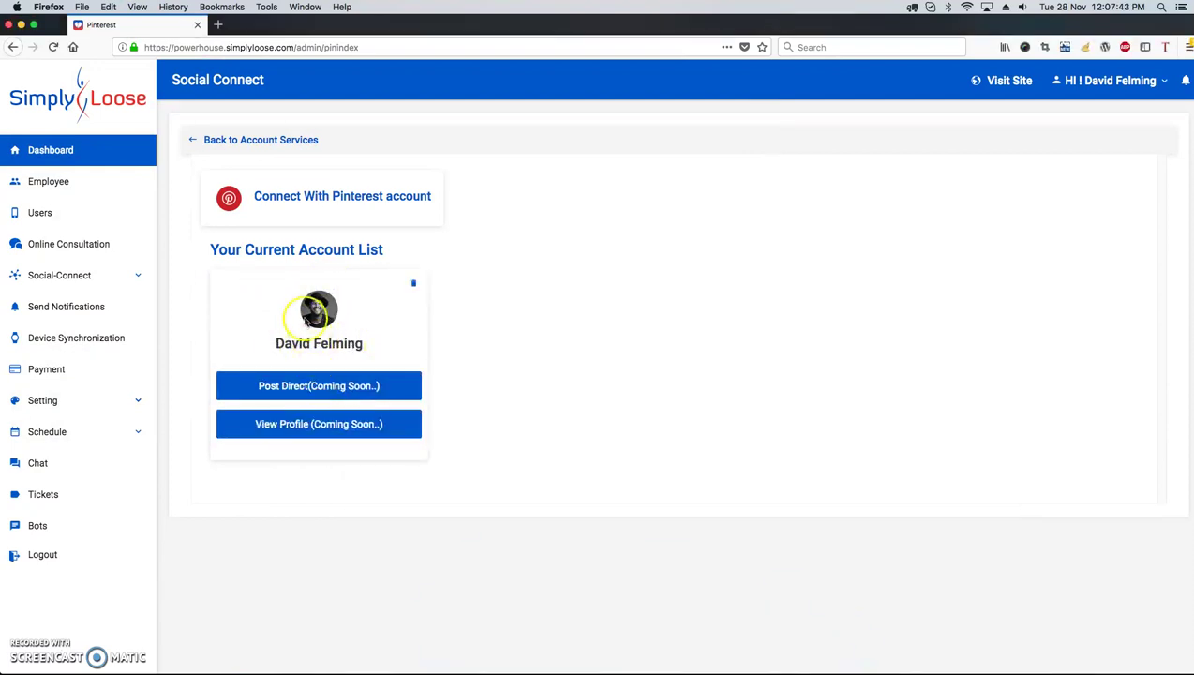
Step: Return to the account services and open the login form for connecting an Instagram account
{"action": "left_click", "coordinate": [263, 138]}
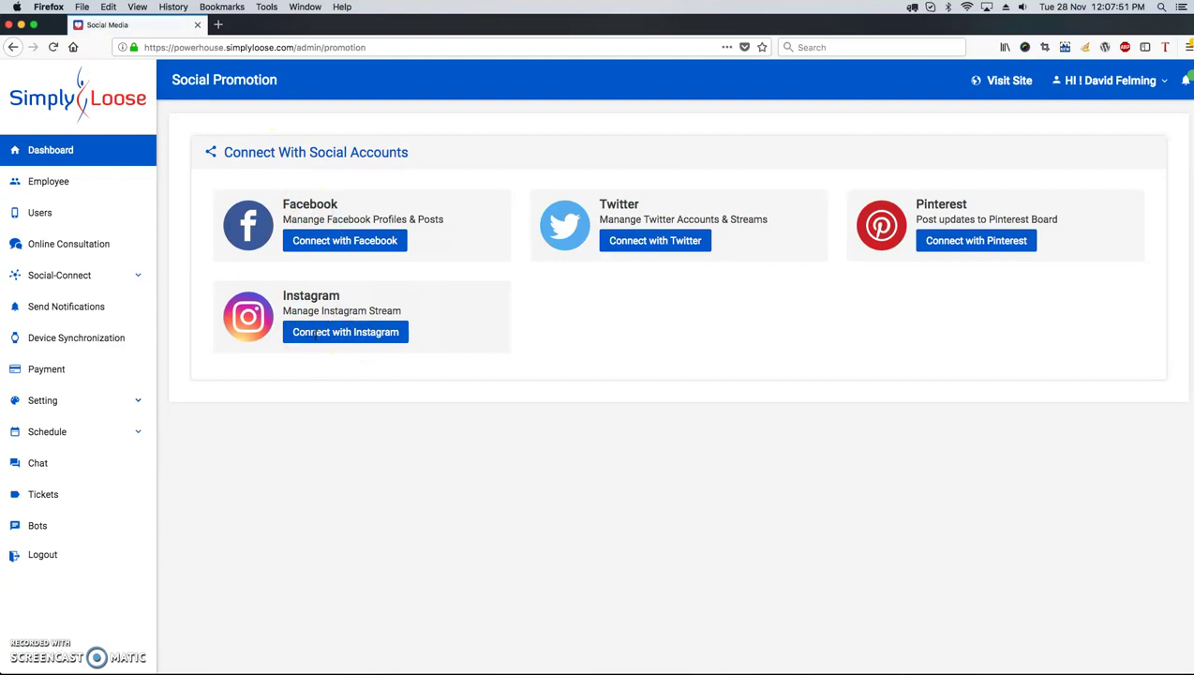
{"action": "left_click", "coordinate": [315, 334]}
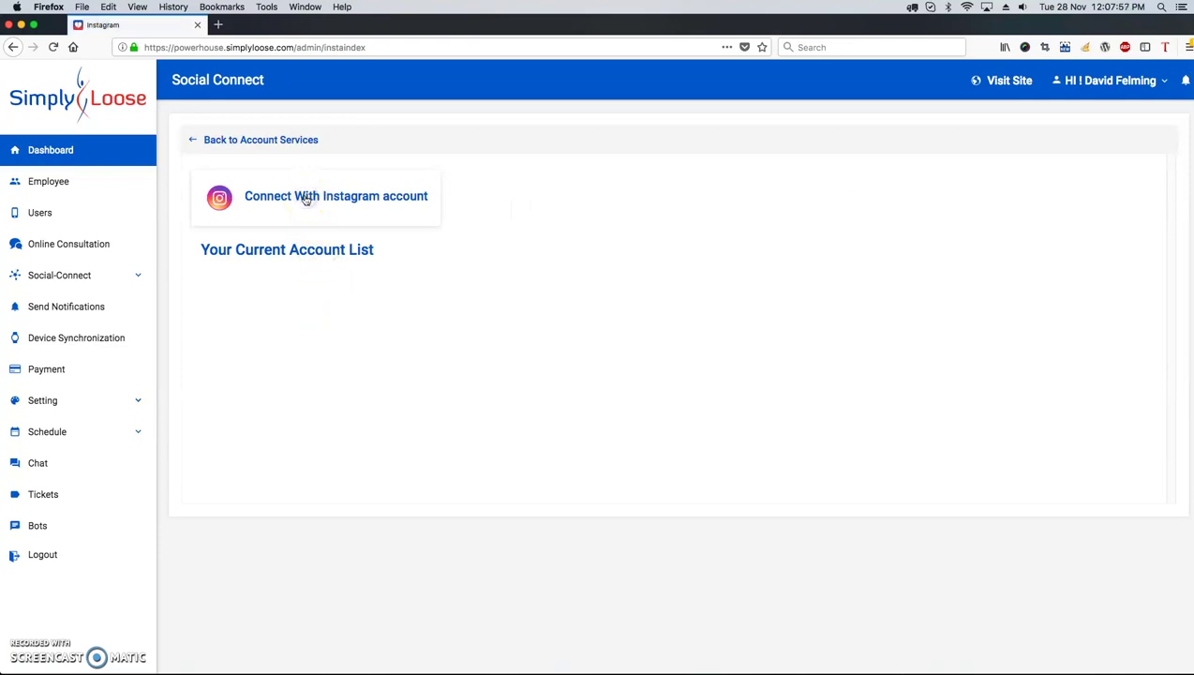
{"action": "left_click", "coordinate": [305, 199]}
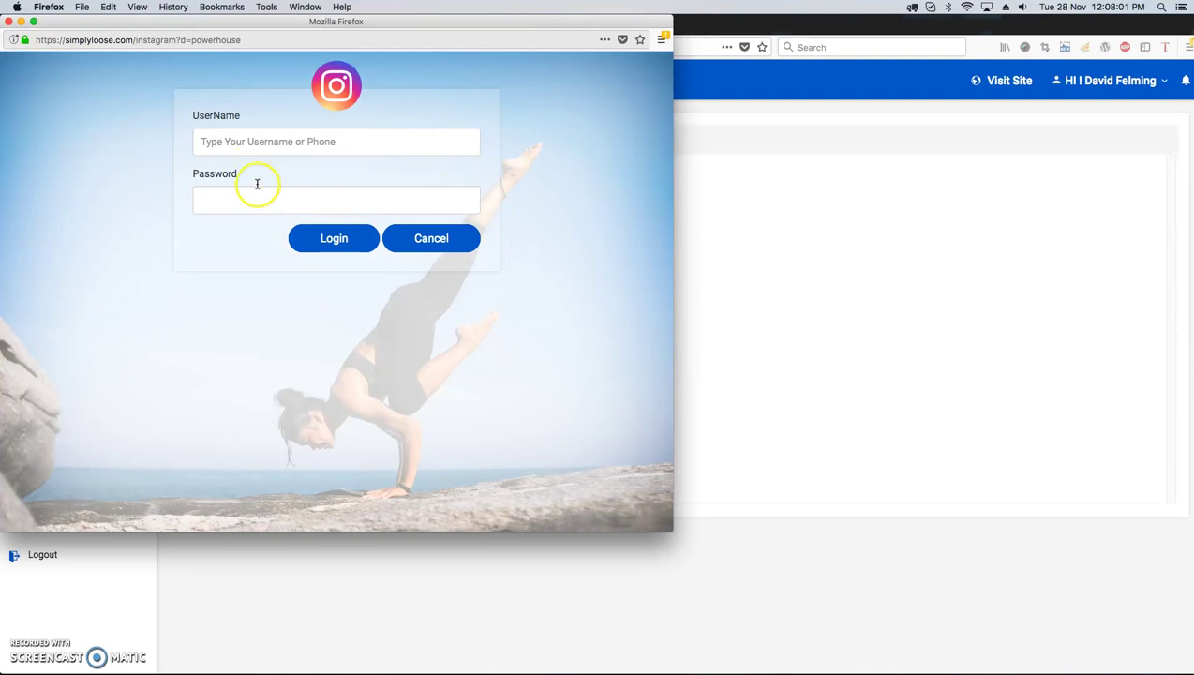
Step: Log in to Instagram with the account's e-mail and password and return to the account services
{"action": "left_click", "coordinate": [225, 145]}
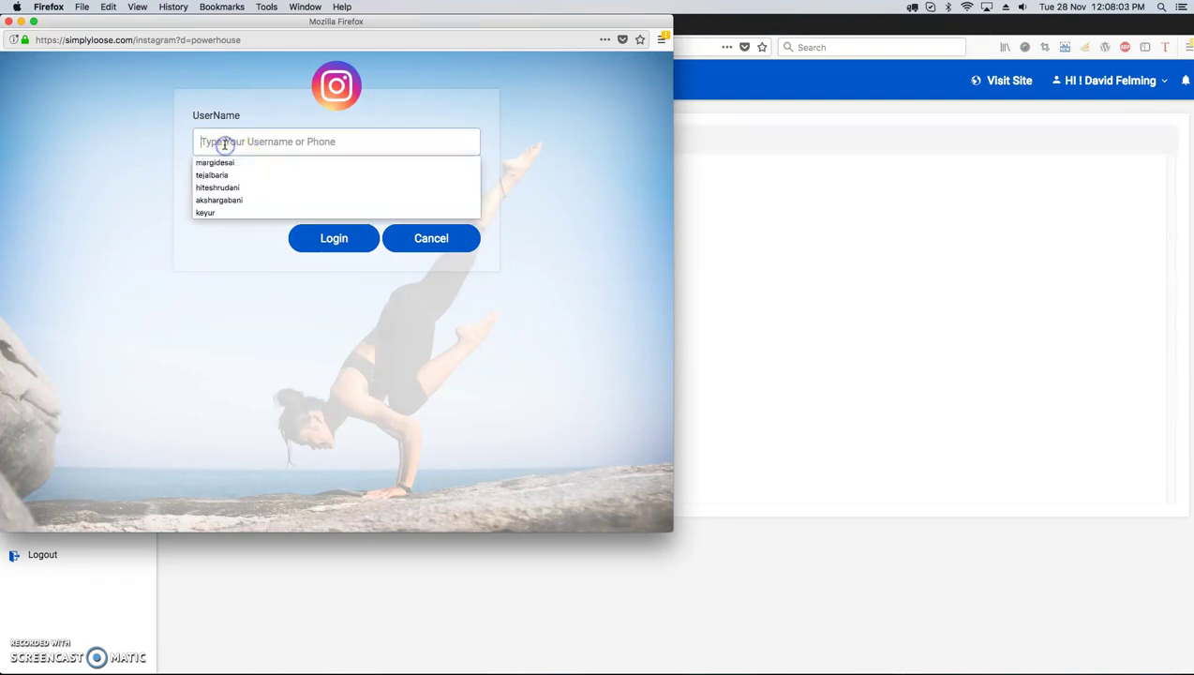
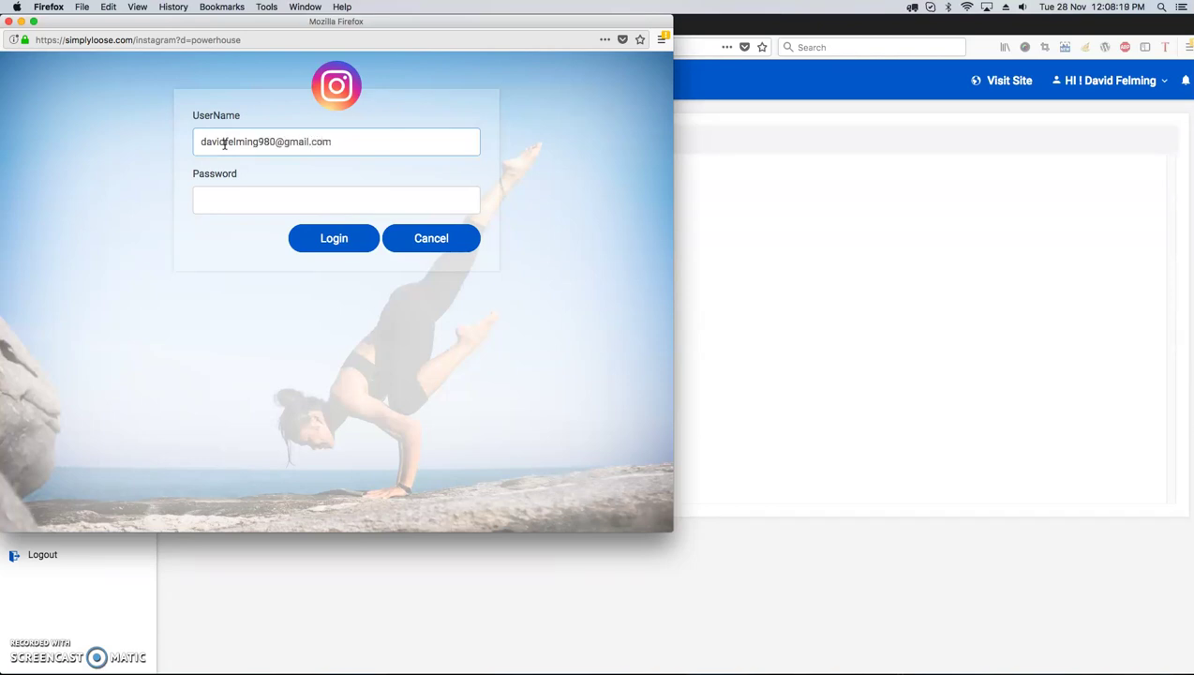
{"action": "key", "text": "Tab"}
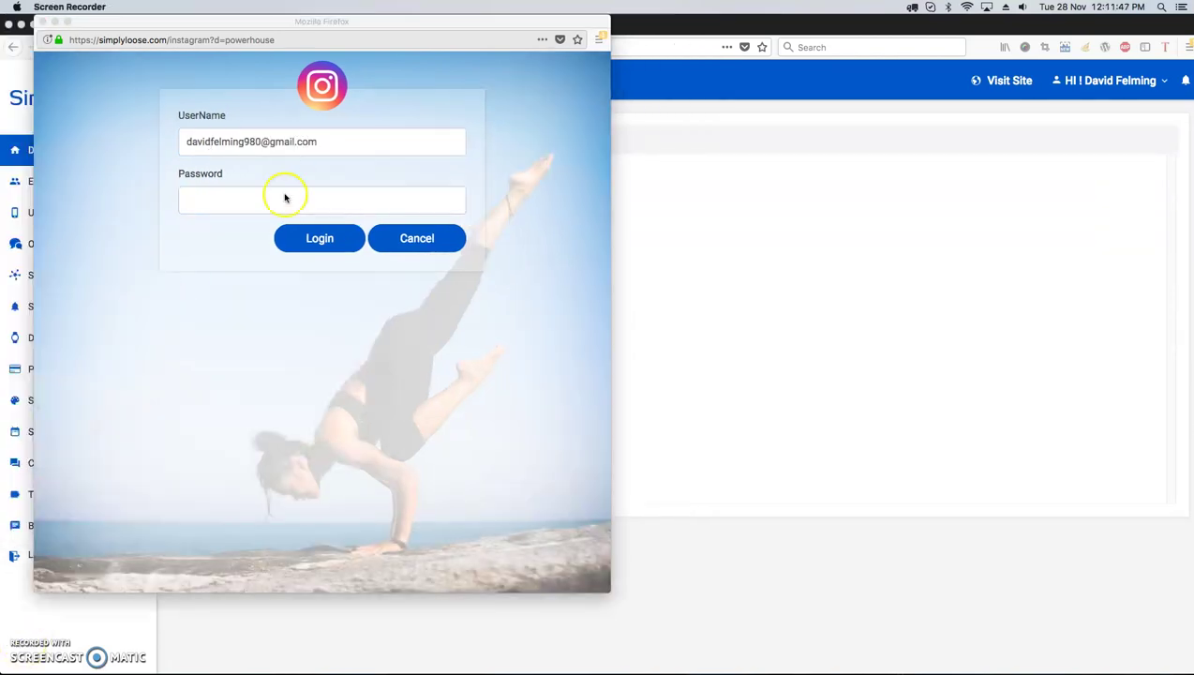
{"action": "left_click", "coordinate": [284, 202]}
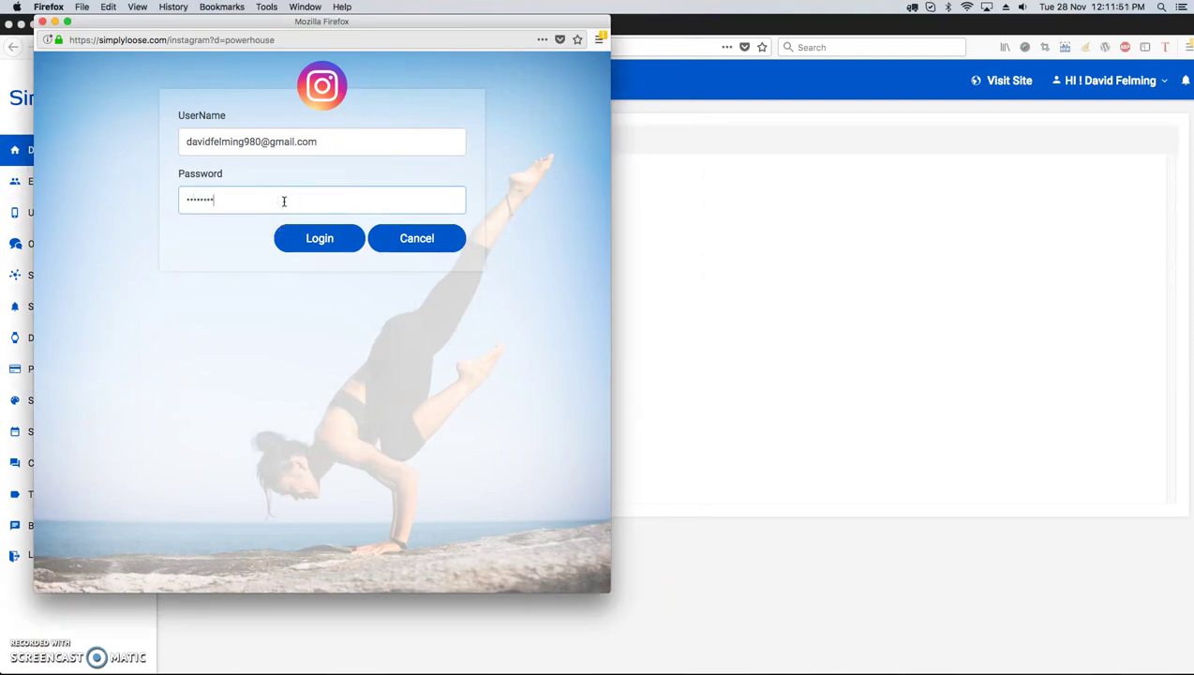
{"action": "left_click", "coordinate": [326, 240]}
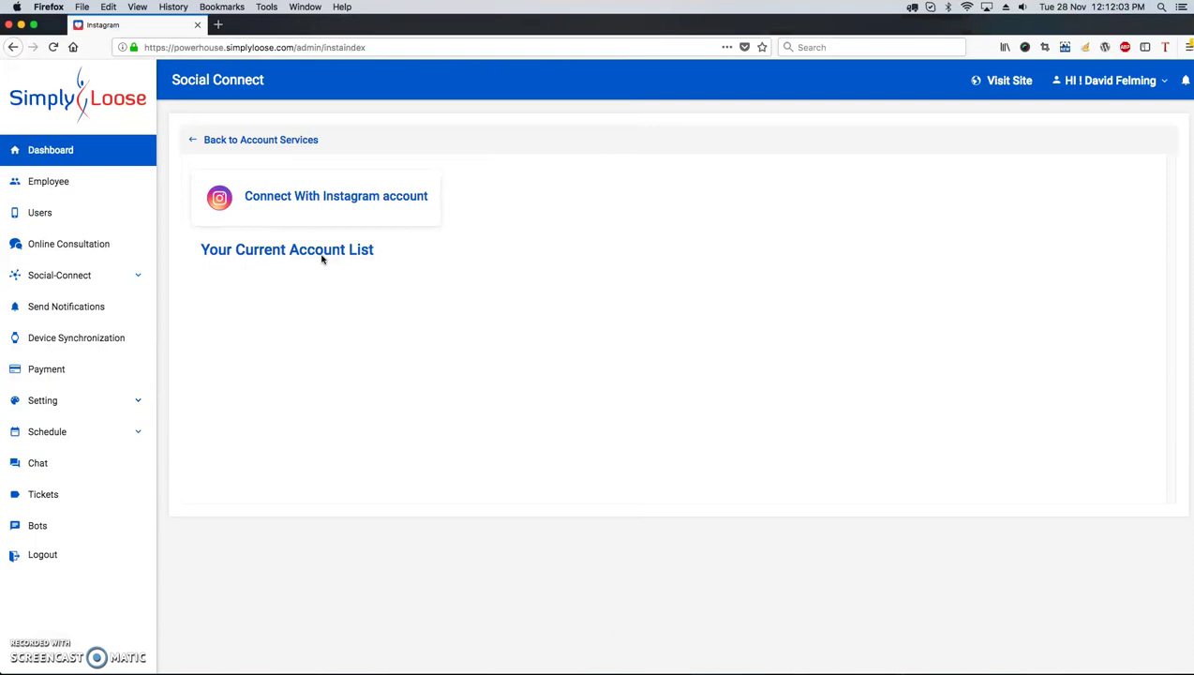
{"action": "left_click", "coordinate": [345, 303]}
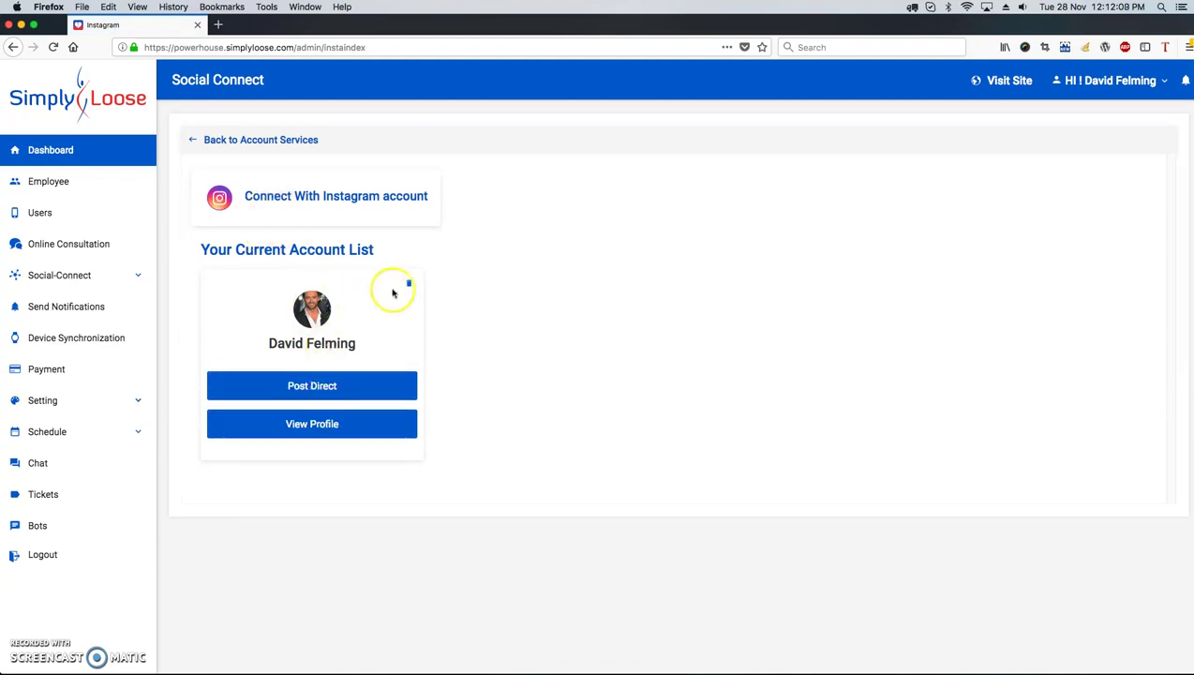
{"action": "left_click", "coordinate": [257, 139]}
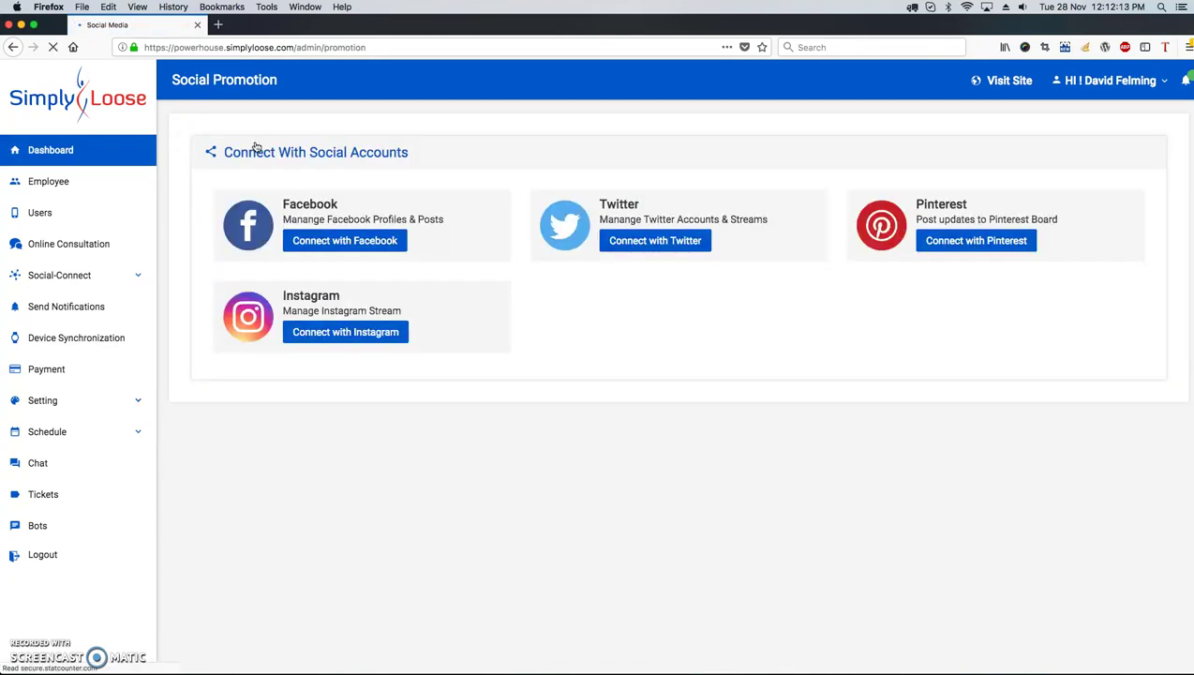